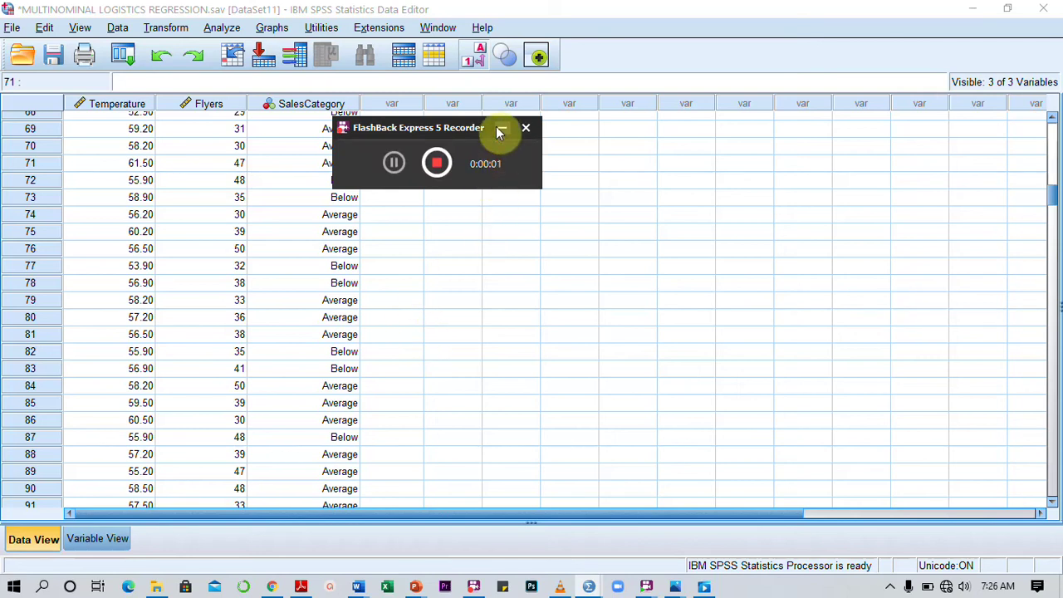
# - Open the Multinomial Logistic Regression dialog from Analyze > Regression
pyautogui.click(501, 130)
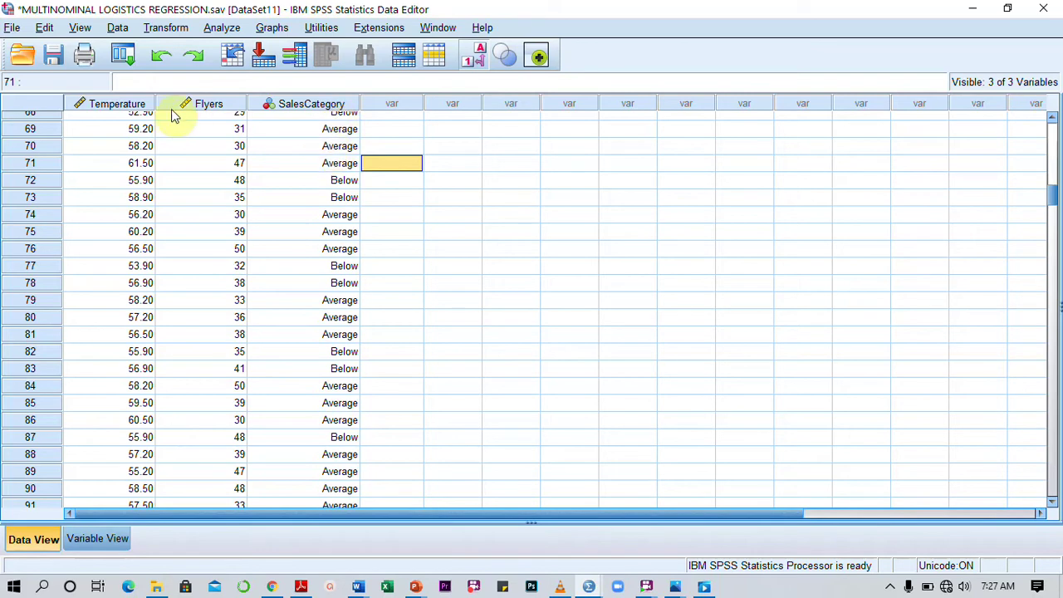
pyautogui.moveTo(141, 116)
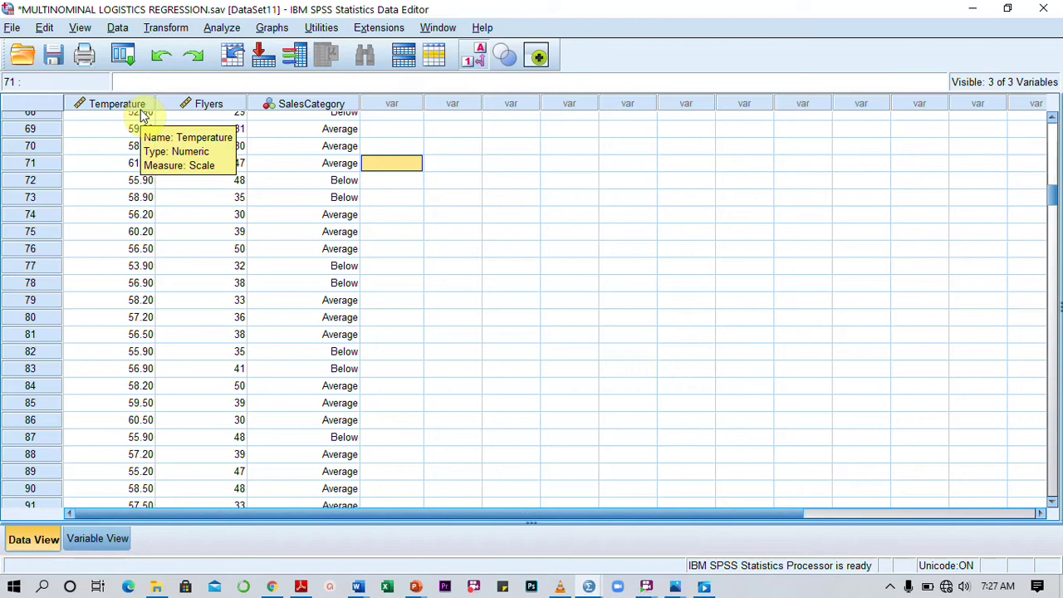
pyautogui.click(231, 30)
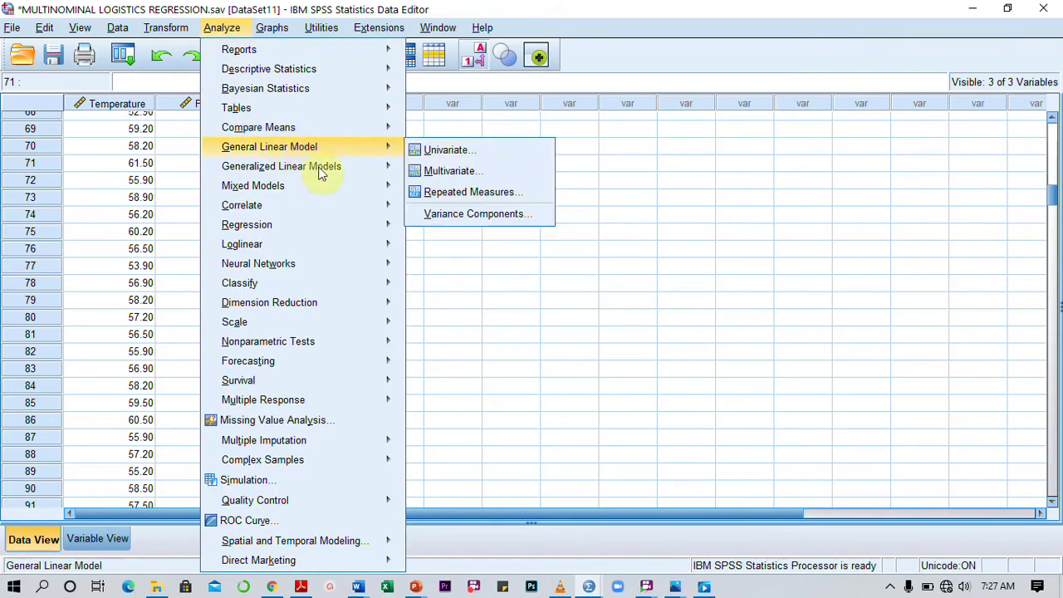
pyautogui.moveTo(353, 225)
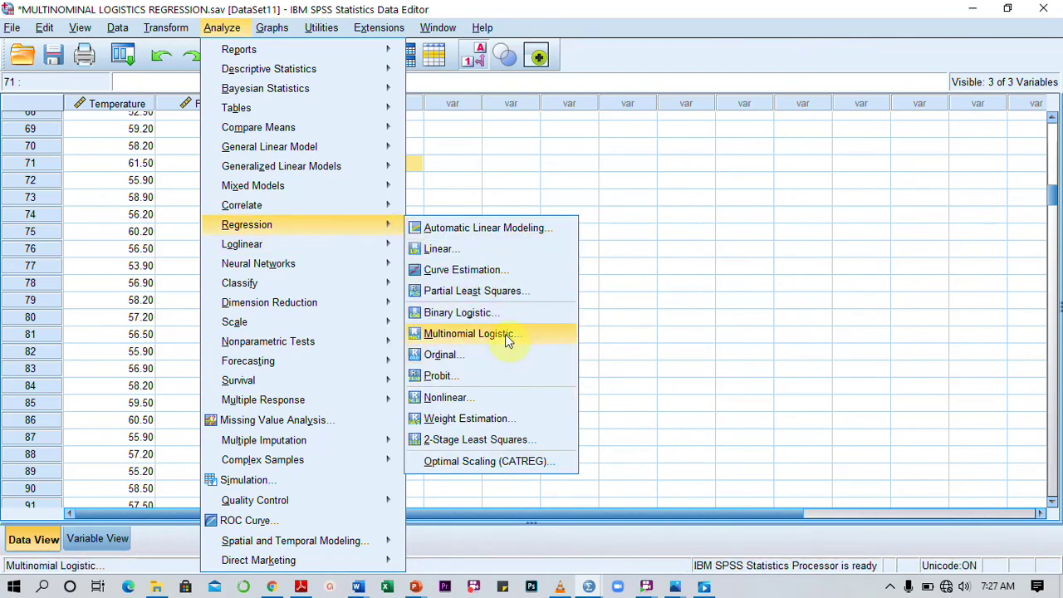
pyautogui.click(505, 333)
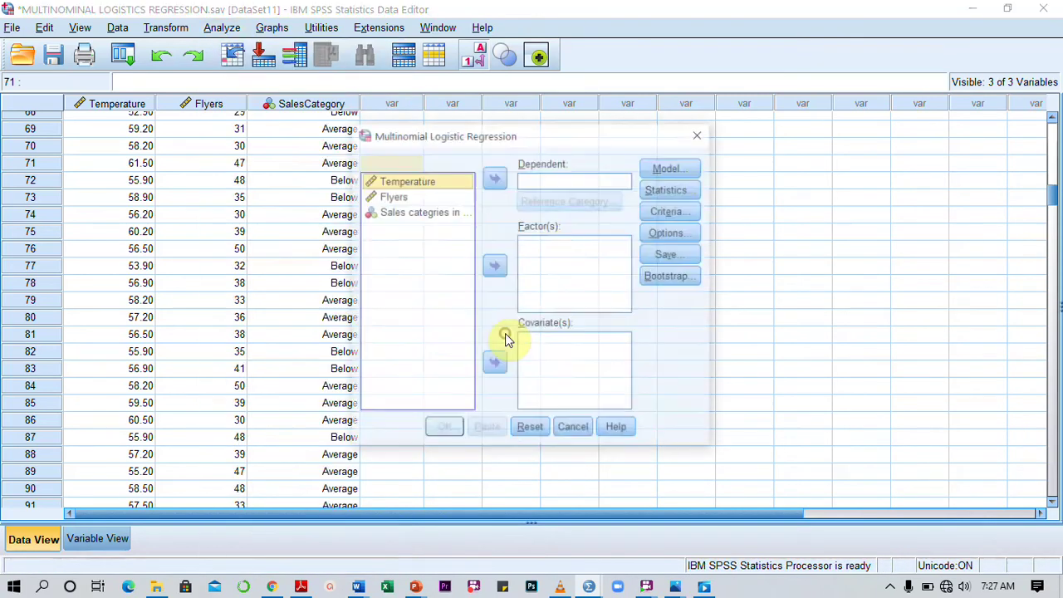
# - Assign SalesCategory as the dependent variable and Temperature and Flyers as covariates
pyautogui.click(428, 211)
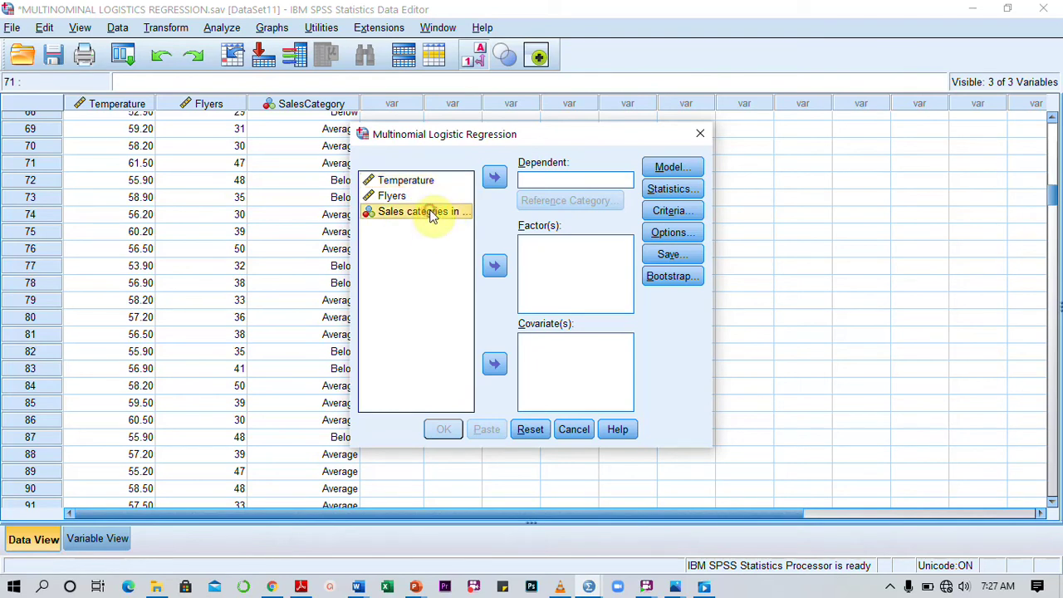
pyautogui.click(495, 179)
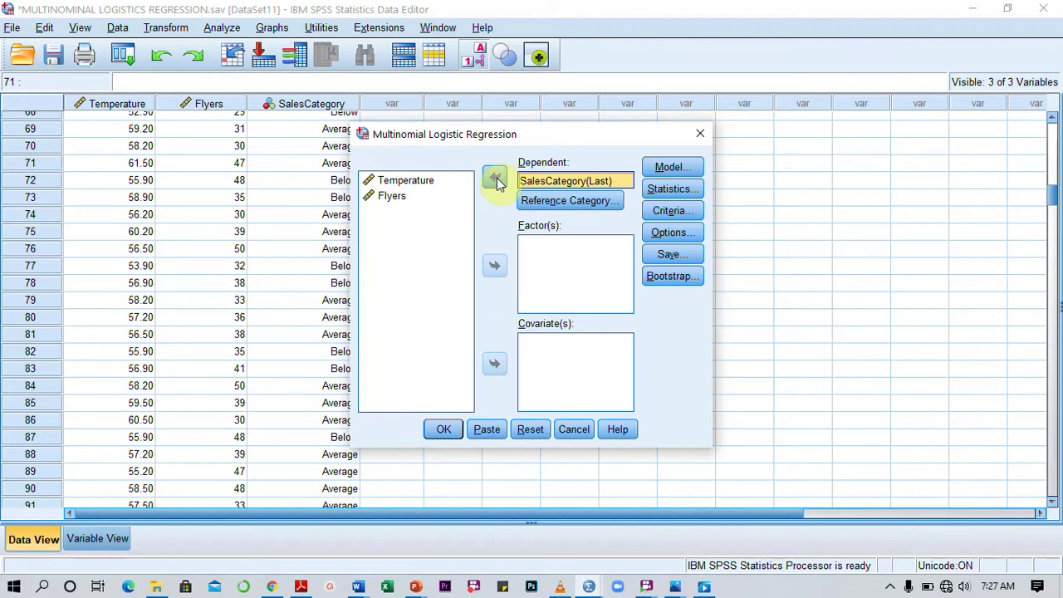
pyautogui.click(399, 184)
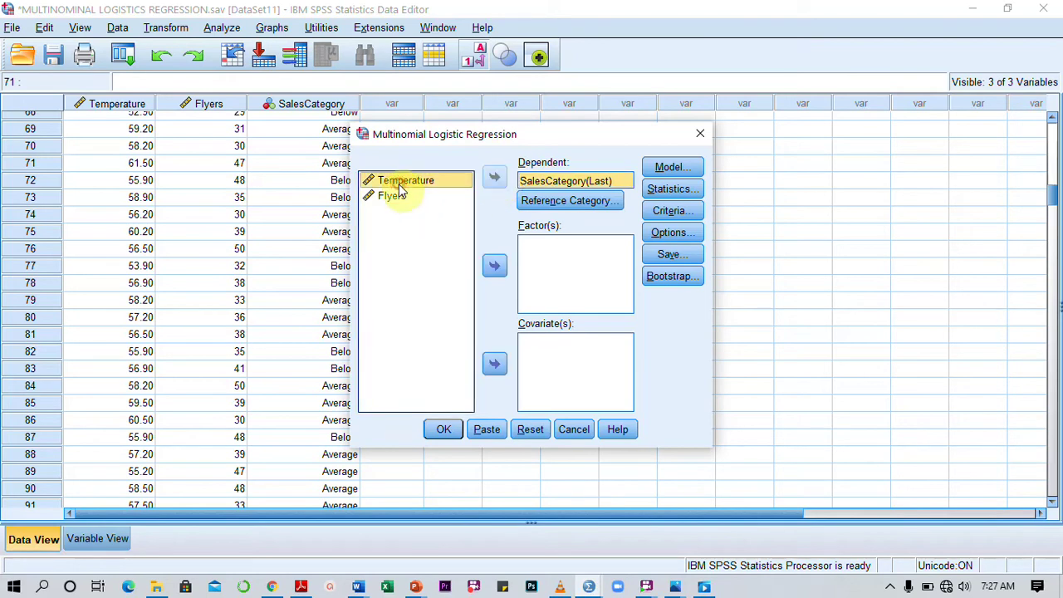
pyautogui.click(496, 366)
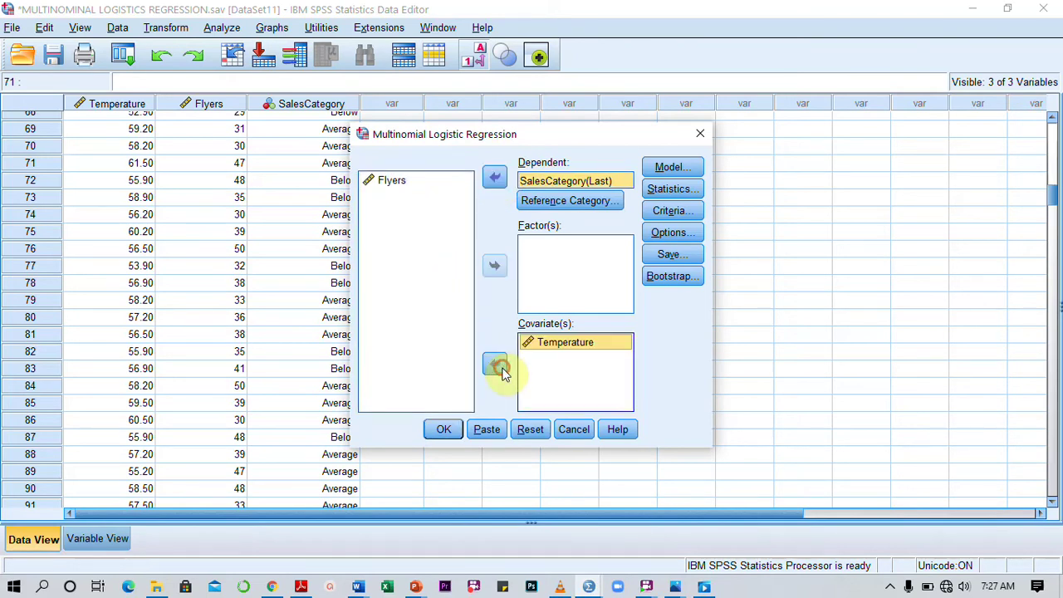
pyautogui.click(383, 190)
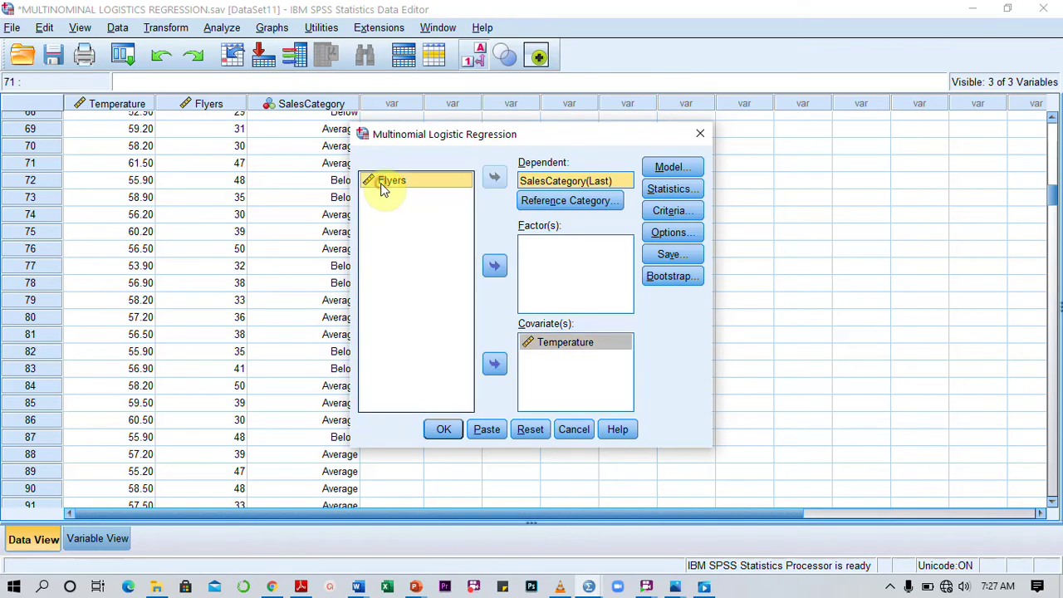
pyautogui.click(495, 365)
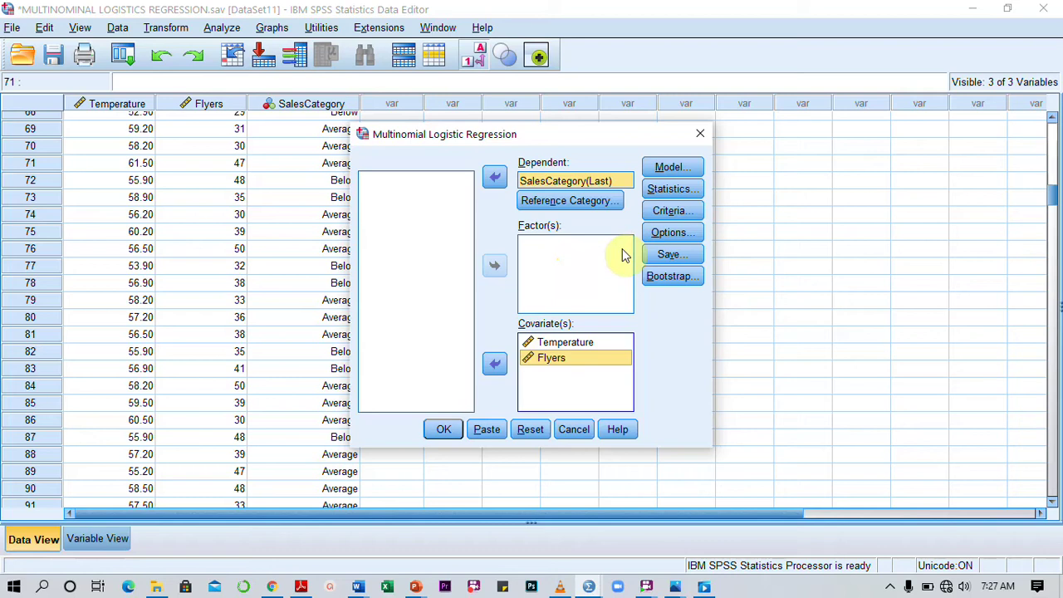
pyautogui.click(683, 235)
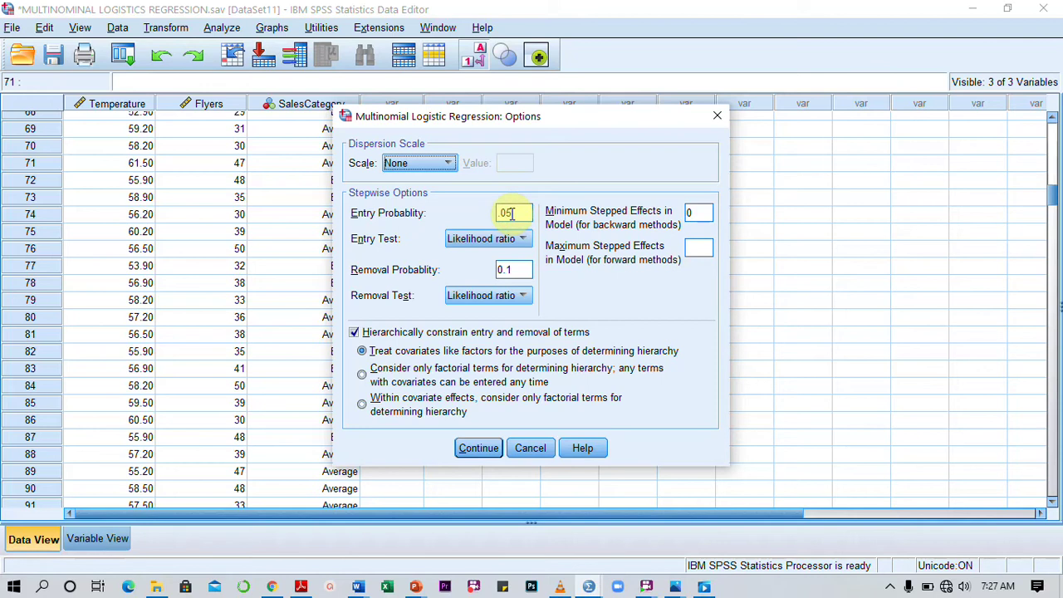
# - Keep default options and add cell probabilities, classification table and goodness-of-fit statistics
pyautogui.click(484, 448)
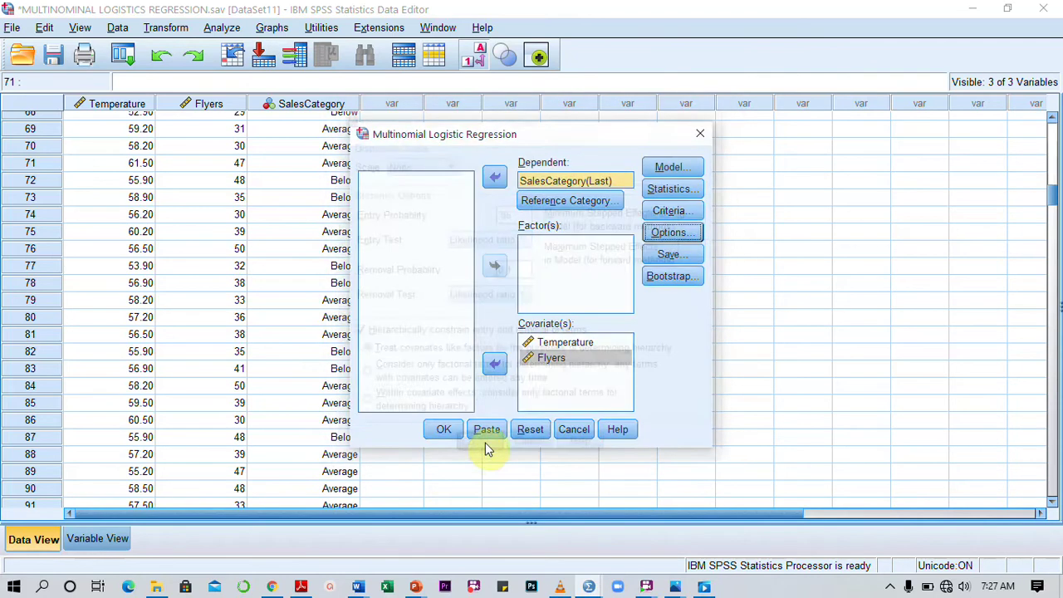
pyautogui.click(689, 190)
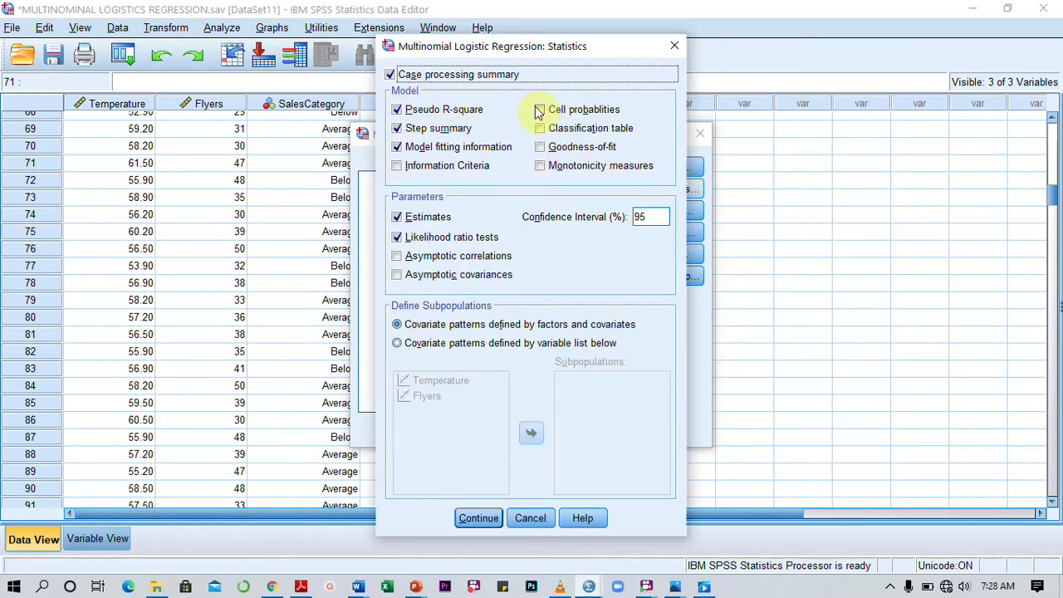
pyautogui.click(539, 110)
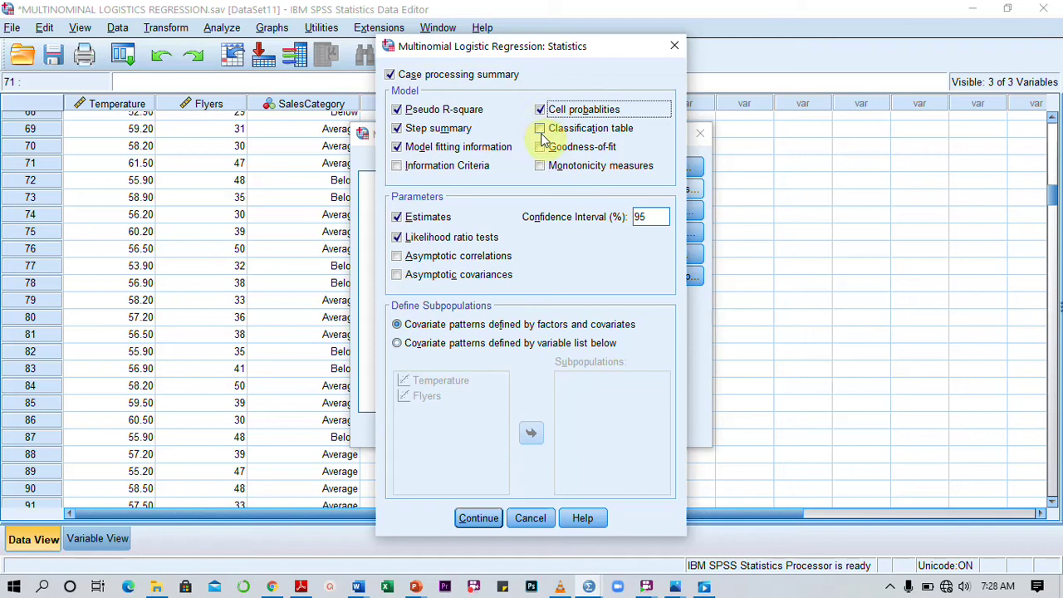
pyautogui.click(541, 132)
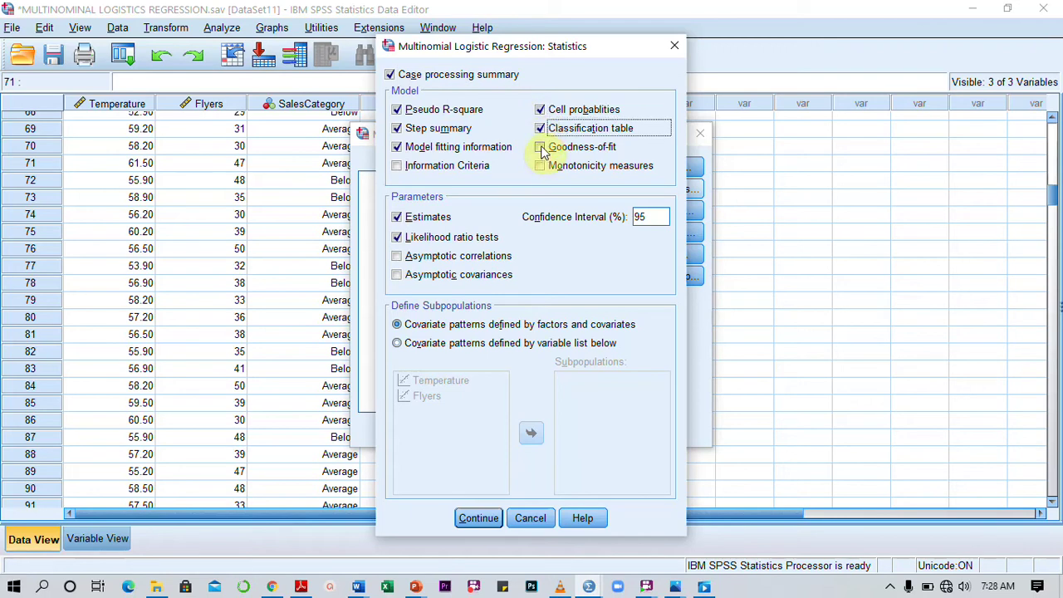
pyautogui.click(542, 150)
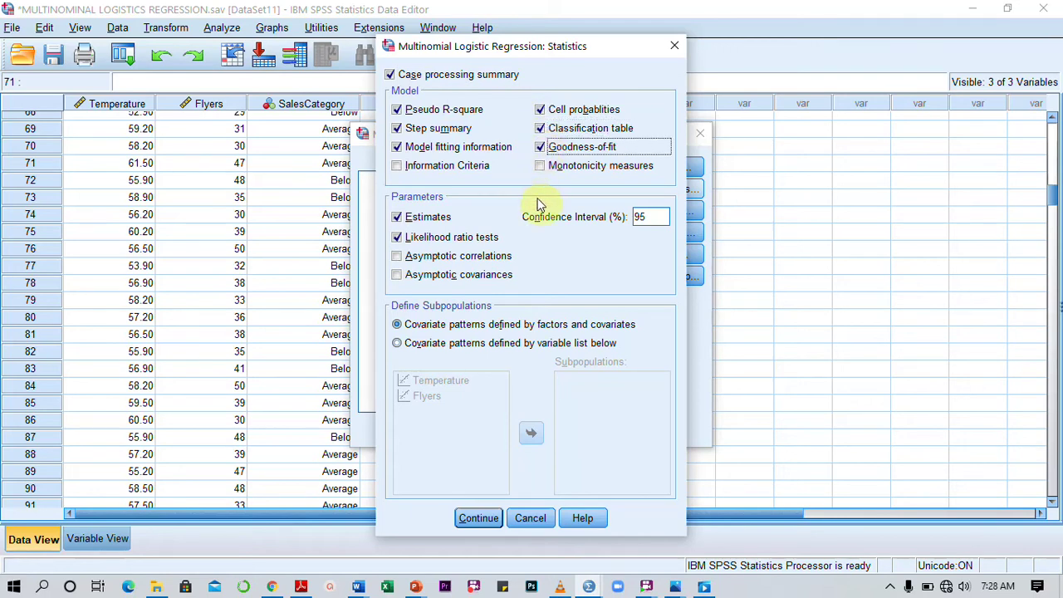
pyautogui.click(480, 518)
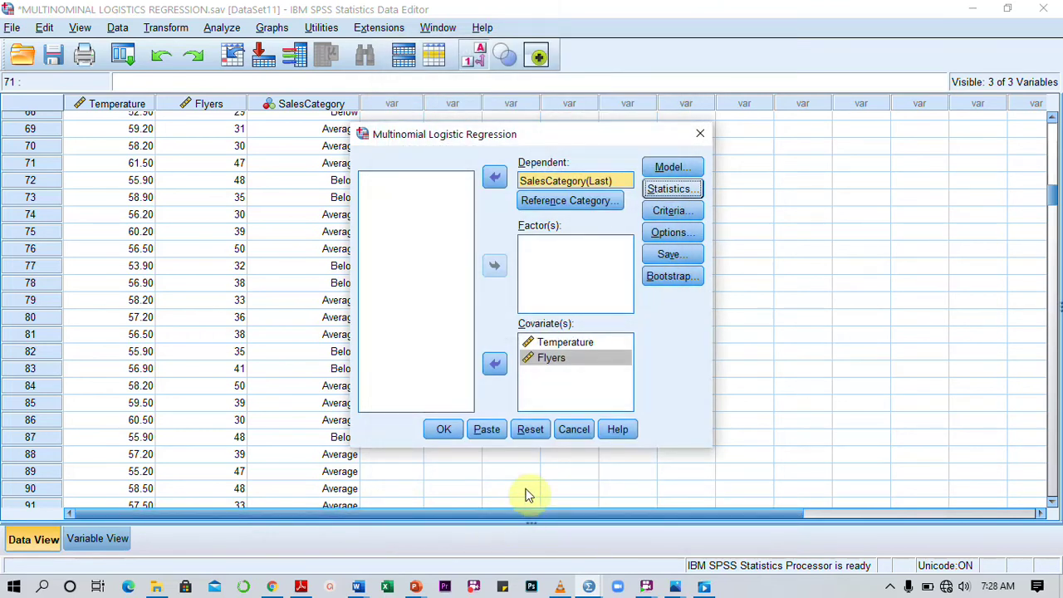
# - Run the regression and scroll to the Goodness-of-Fit table (Pearson 129.535, df 696, Sig. 1.000)
pyautogui.click(444, 430)
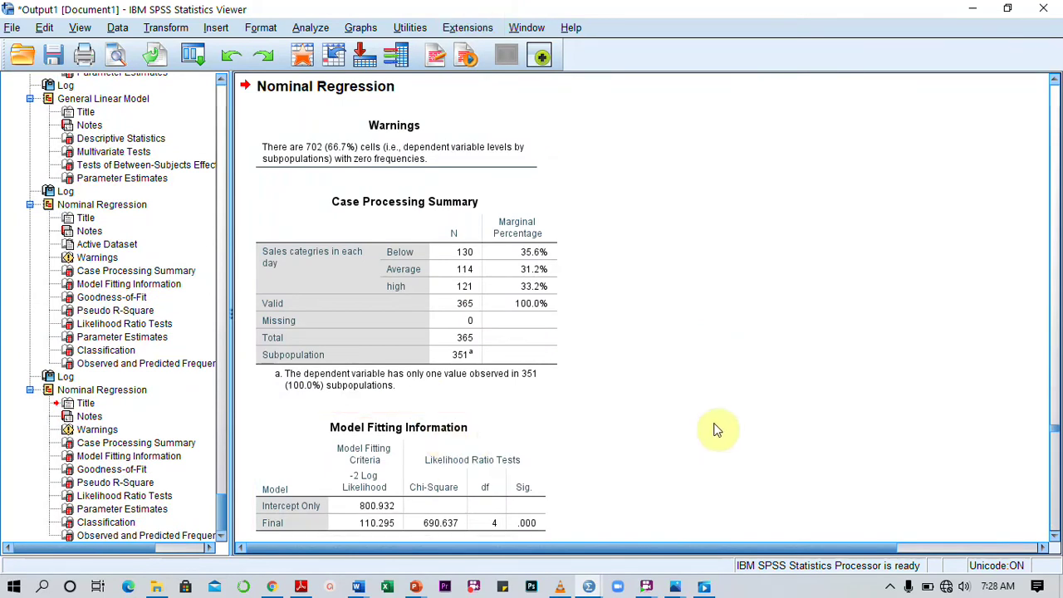
pyautogui.click(1055, 537)
pyautogui.click(1055, 536)
pyautogui.click(1054, 537)
pyautogui.click(1055, 537)
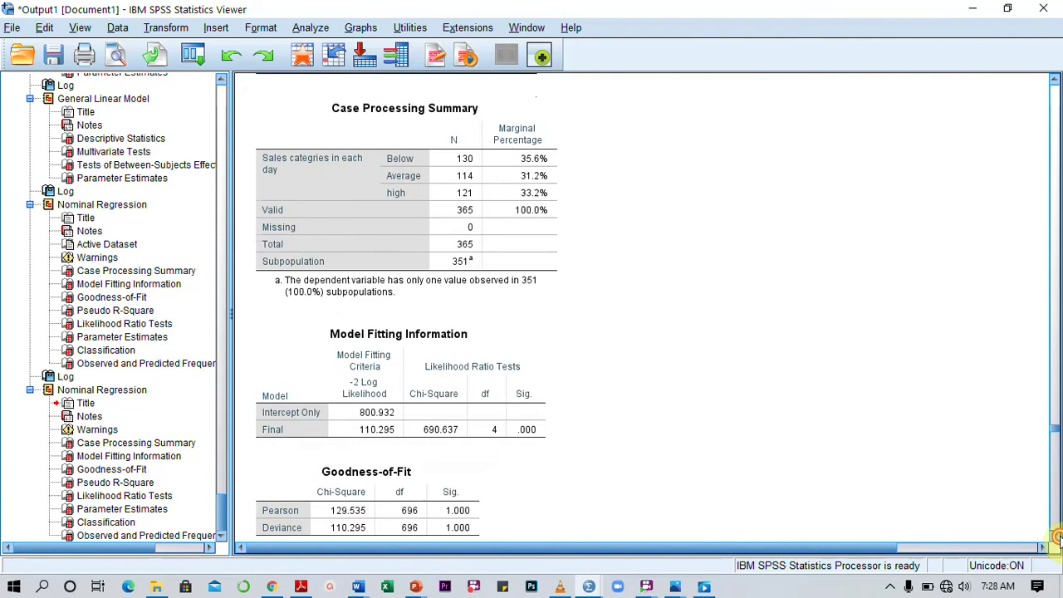
pyautogui.click(1055, 536)
pyautogui.click(1055, 537)
pyautogui.click(1055, 537)
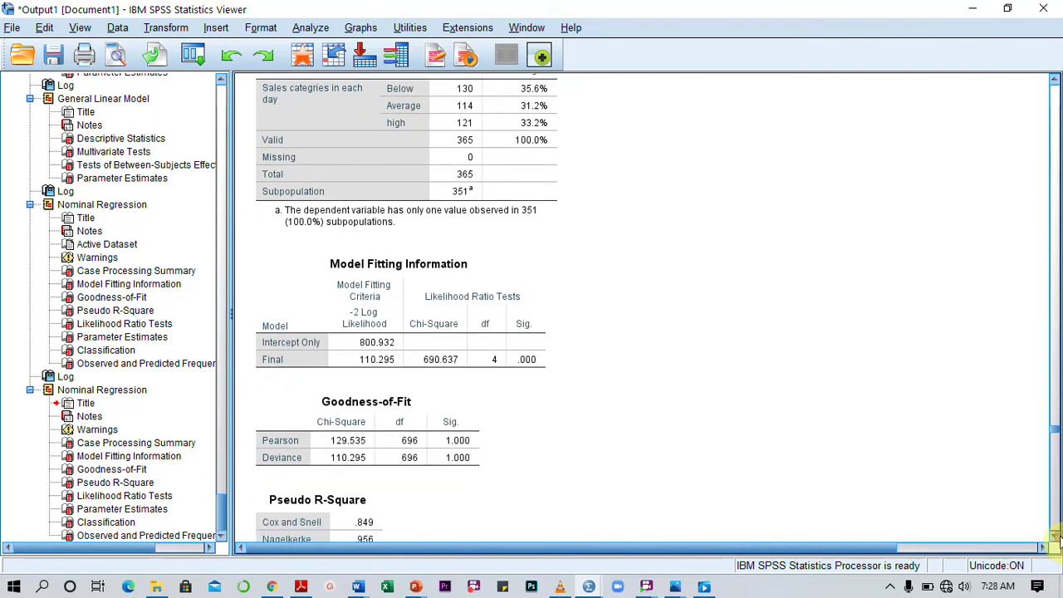
pyautogui.click(1055, 537)
pyautogui.click(1055, 537)
pyautogui.click(1055, 536)
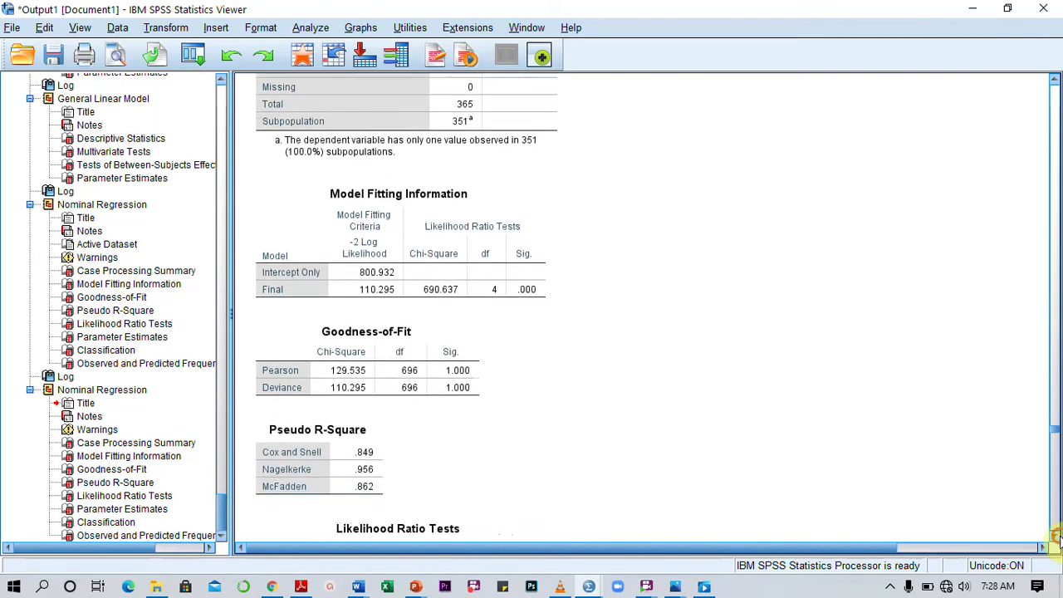
pyautogui.click(1055, 536)
pyautogui.click(1055, 537)
pyautogui.click(1055, 537)
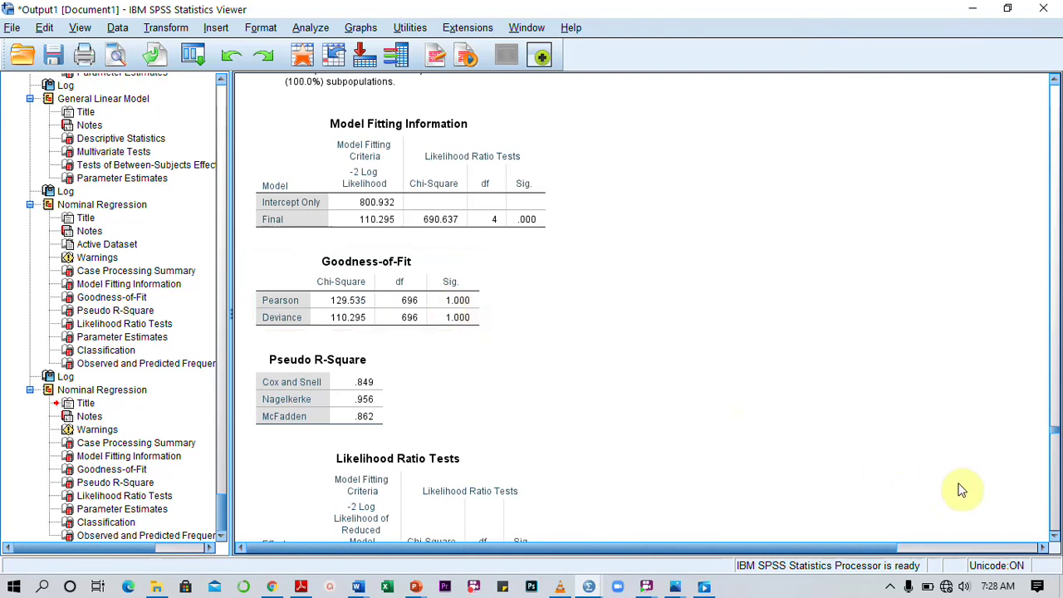
pyautogui.click(1054, 535)
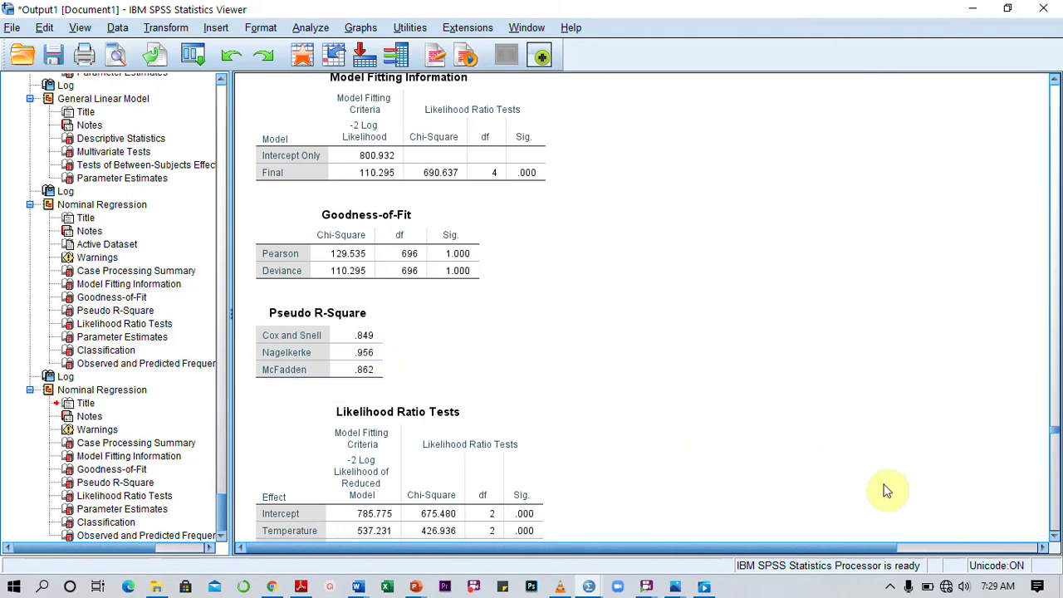
pyautogui.click(1053, 536)
pyautogui.click(1054, 539)
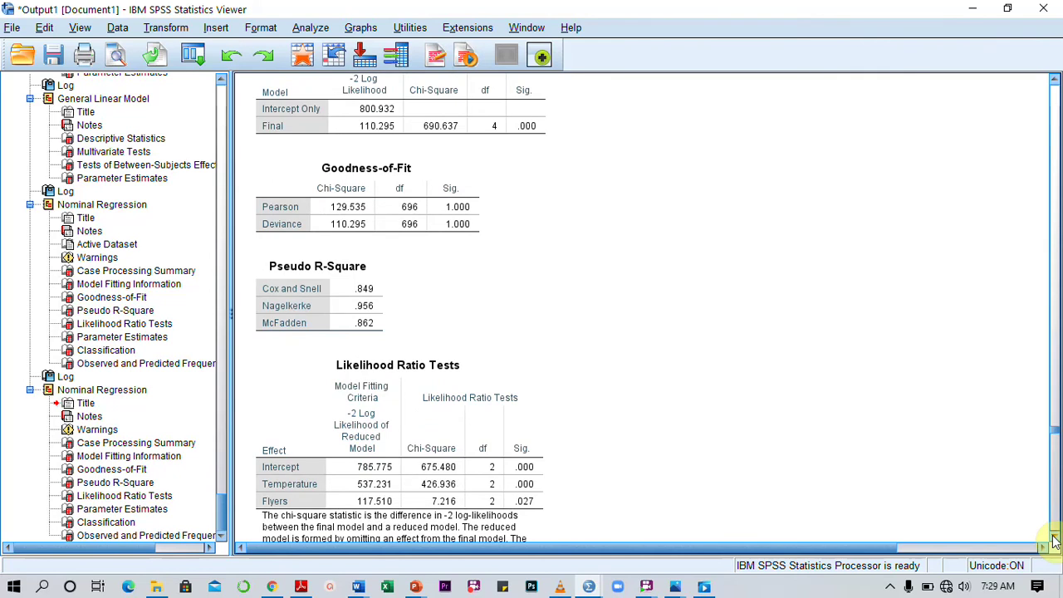
pyautogui.click(1054, 538)
pyautogui.click(1053, 538)
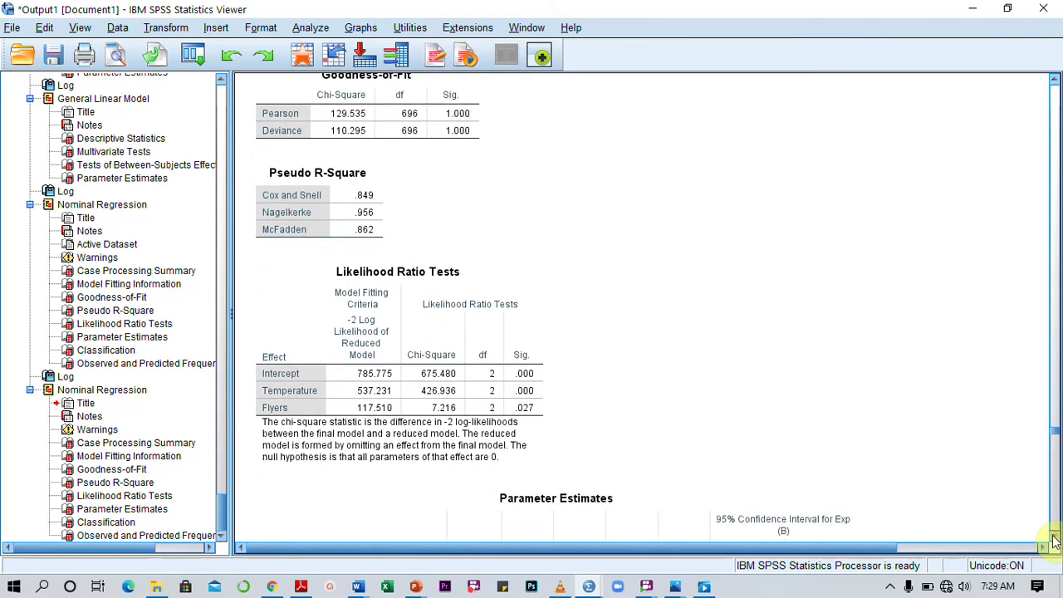
pyautogui.click(375, 314)
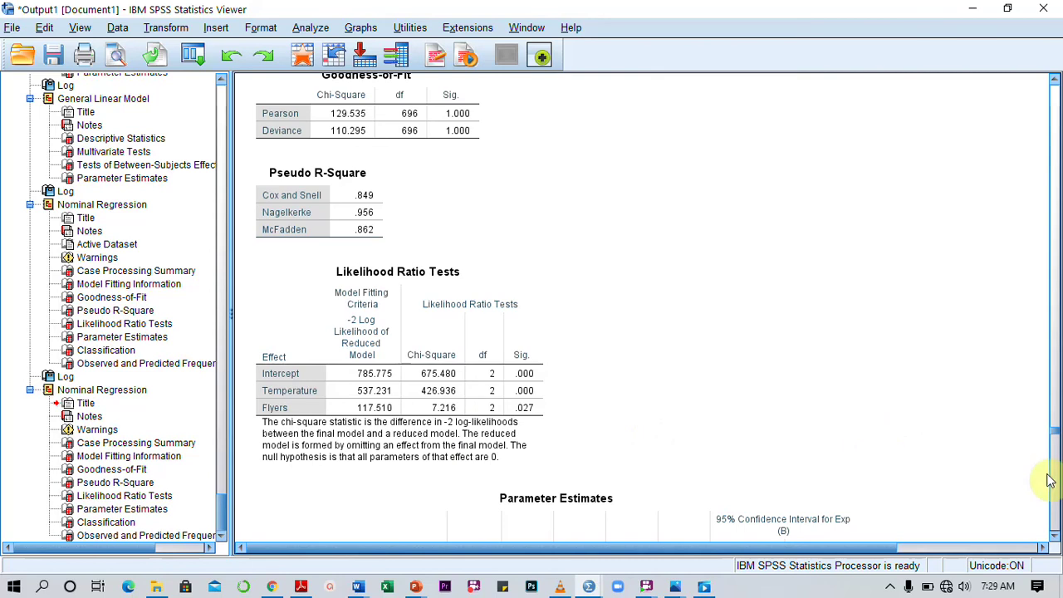
pyautogui.click(1054, 536)
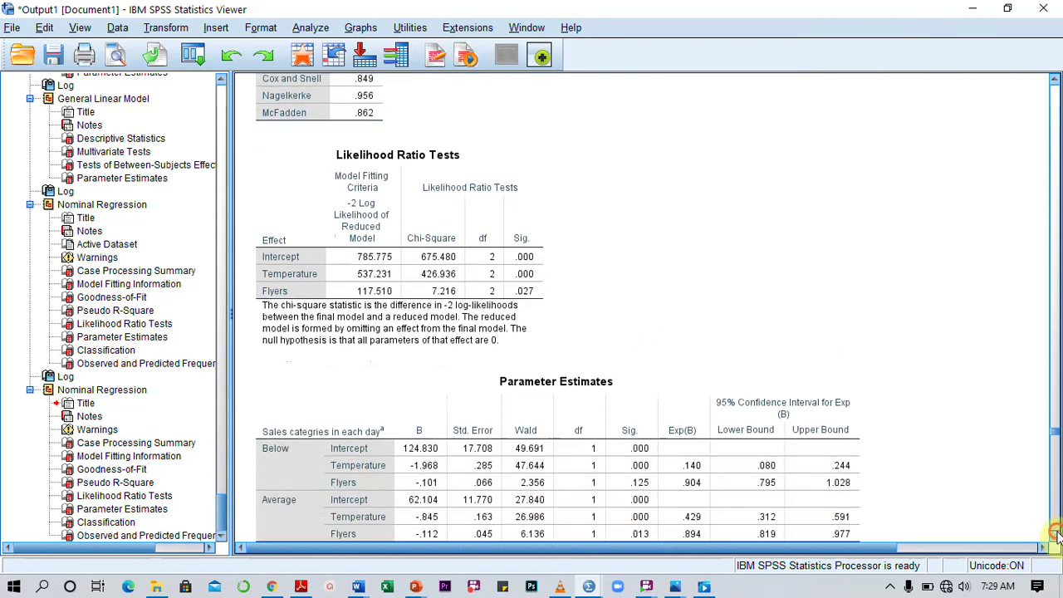
pyautogui.click(1054, 536)
pyautogui.click(1054, 536)
pyautogui.click(1054, 535)
pyautogui.click(1054, 536)
pyautogui.click(1054, 536)
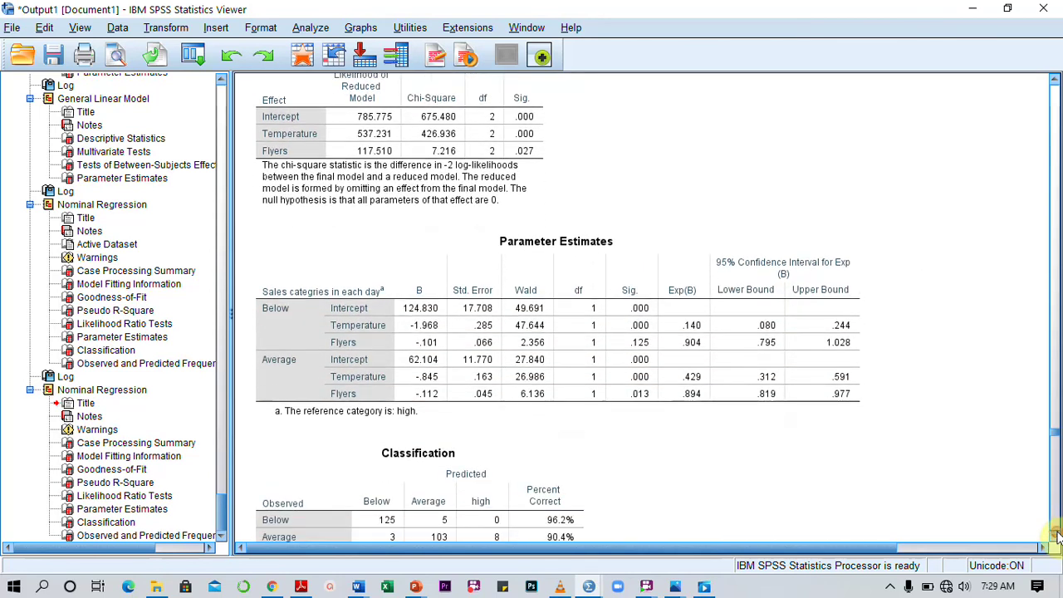
pyautogui.click(1054, 536)
pyautogui.click(1054, 535)
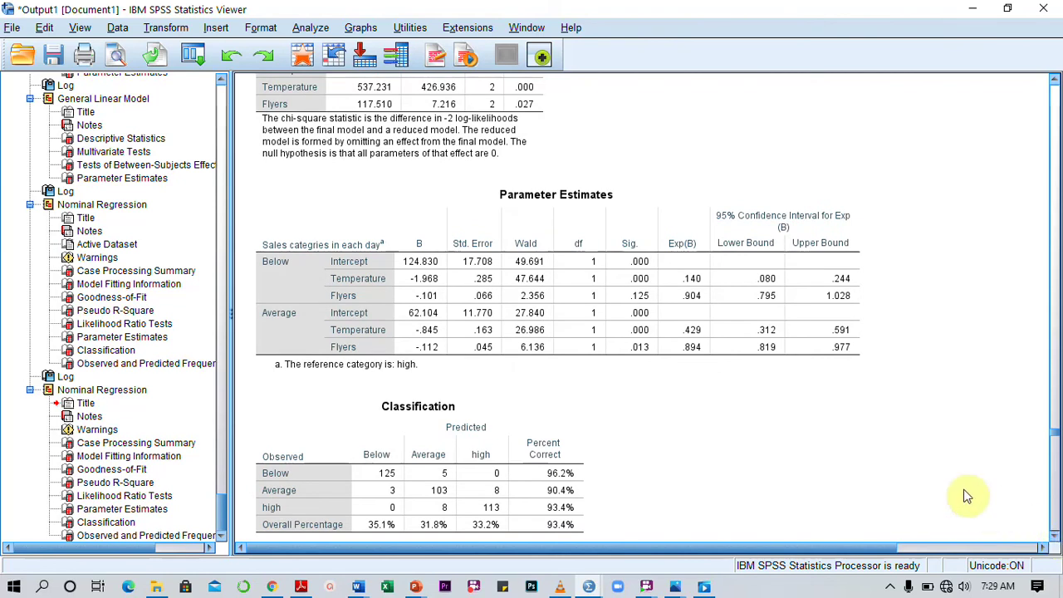